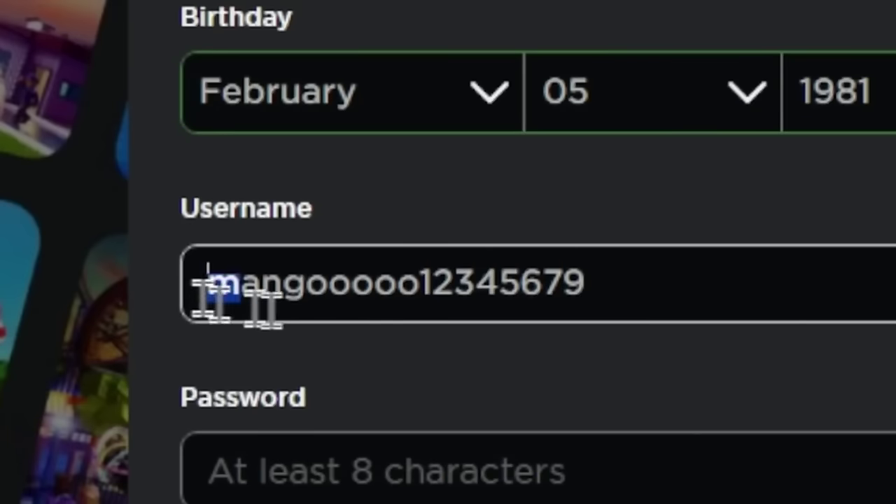
Fill in the account password and finish the remaining sign-up fields to create the Roblox account.
{"action": "left_click_drag", "start_coordinate": [207, 283], "coordinate": [724, 370]}
{"action": "left_click", "coordinate": [710, 451]}
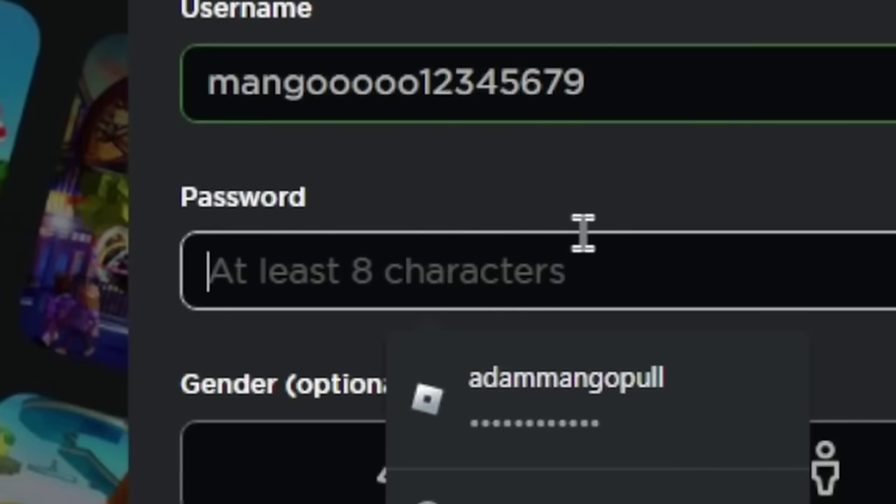
{"action": "left_click", "coordinate": [608, 223]}
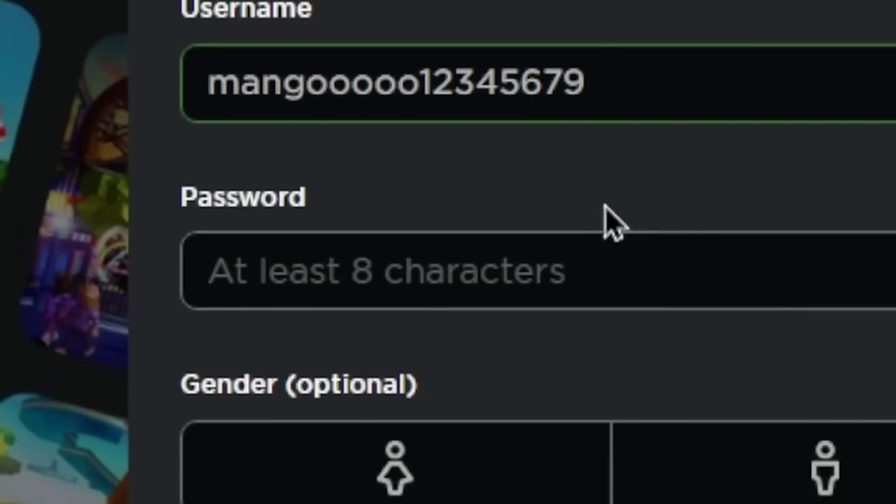
{"action": "left_click", "coordinate": [428, 428]}
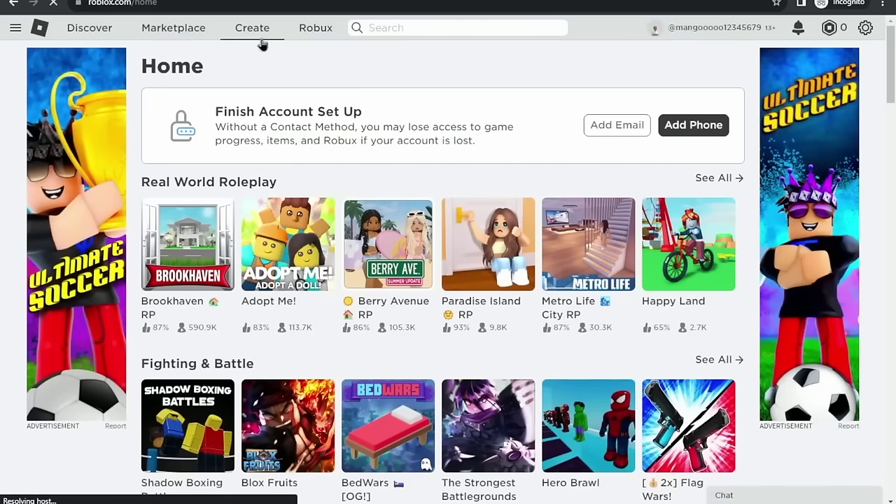
Open the Creator site from the Roblox home page and start creating to get into Roblox Studio.
{"action": "left_click", "coordinate": [262, 42]}
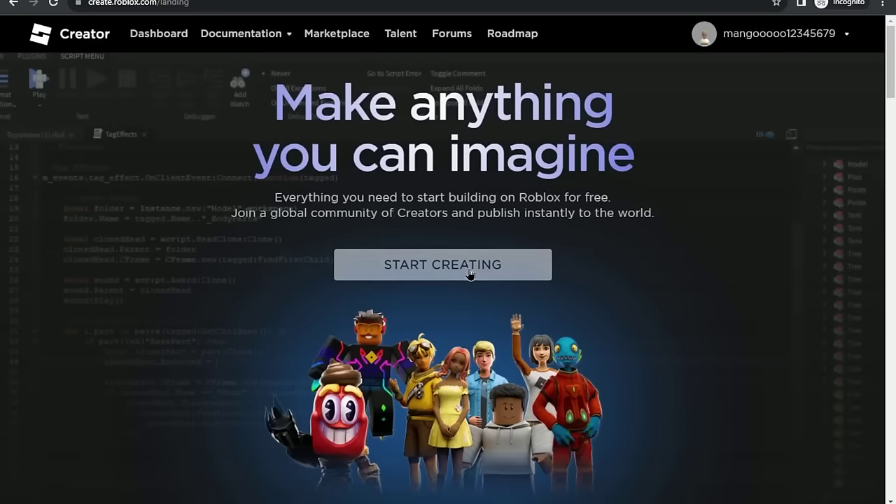
{"action": "left_click", "coordinate": [467, 271]}
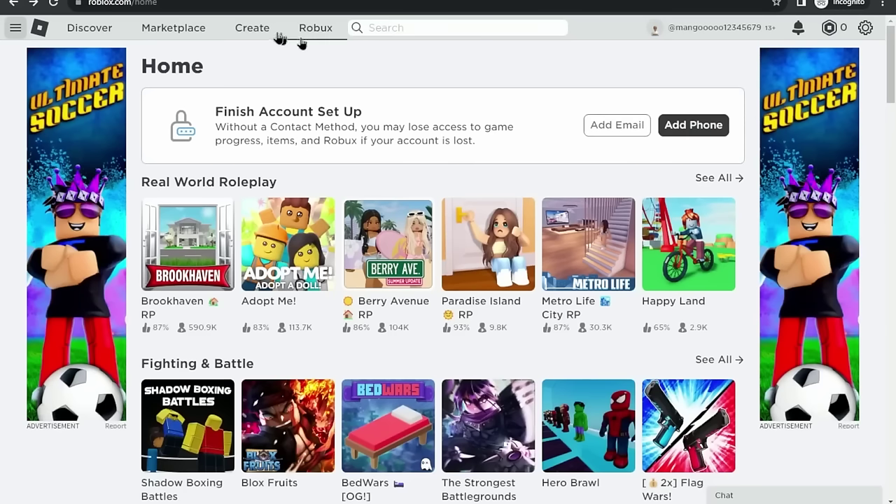
{"action": "left_click", "coordinate": [277, 35]}
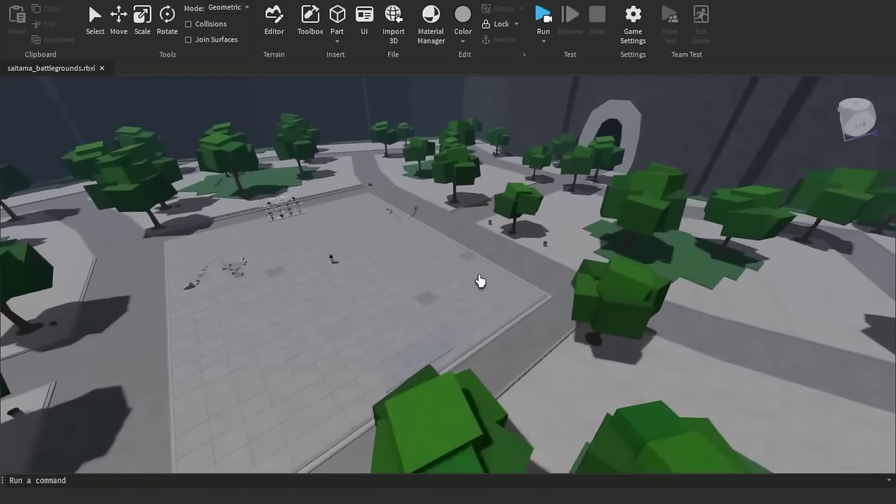
Search the toolbox models for "tatsumaki" and insert the Tatsumaki character onto the paved plaza.
{"action": "right_click_drag", "start_coordinate": [480, 281], "coordinate": [490, 292]}
{"action": "right_click_drag", "start_coordinate": [669, 272], "coordinate": [671, 267]}
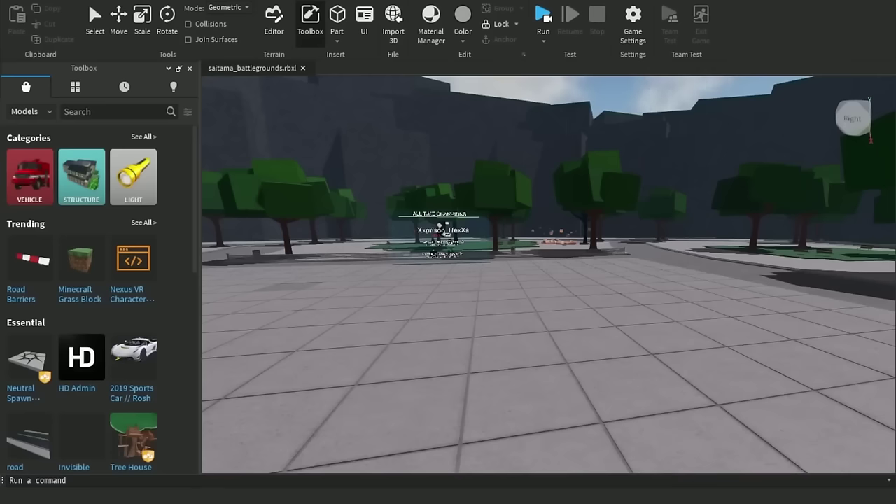
{"action": "type", "text": "tatsumaki"}
{"action": "key", "text": "Return"}
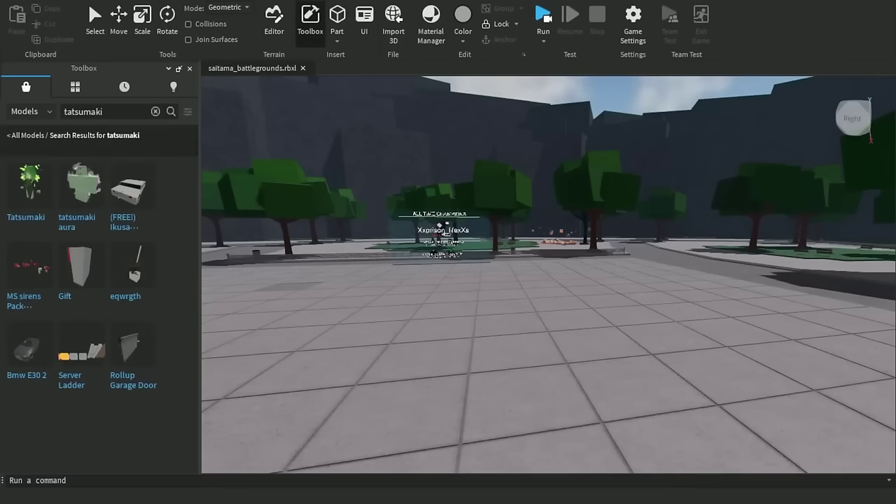
{"action": "left_click_drag", "start_coordinate": [59, 214], "coordinate": [483, 329]}
Scale the Tatsumaki character up to a giant that towers over the trees and reaches above the surrounding cliffs.
{"action": "left_click", "coordinate": [571, 270]}
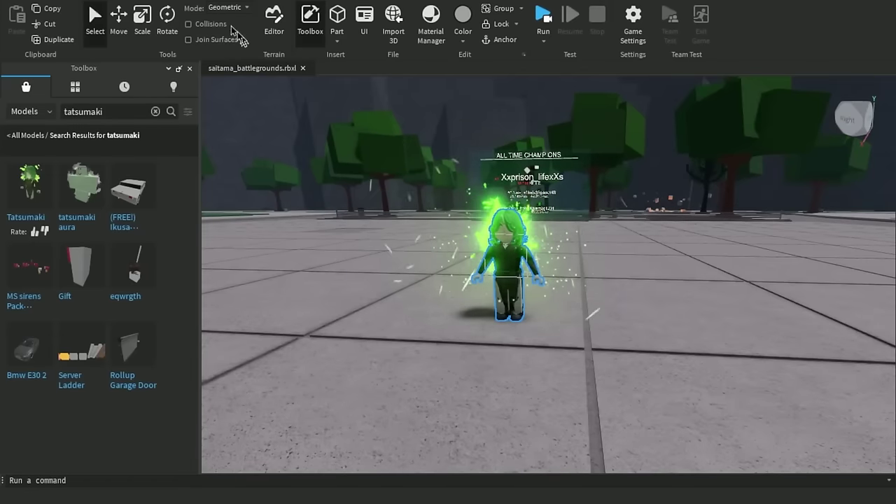
{"action": "left_click", "coordinate": [209, 1]}
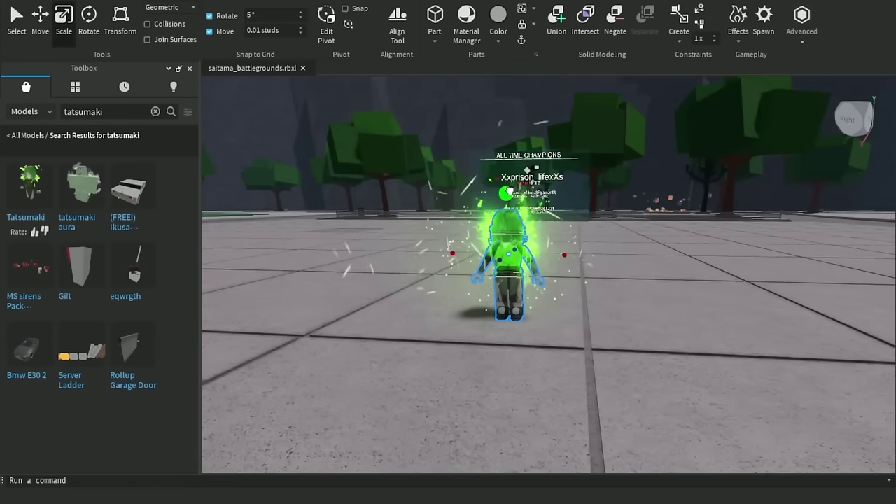
{"action": "left_click_drag", "start_coordinate": [509, 190], "coordinate": [509, 186]}
{"action": "right_click_drag", "start_coordinate": [508, 186], "coordinate": [549, 148]}
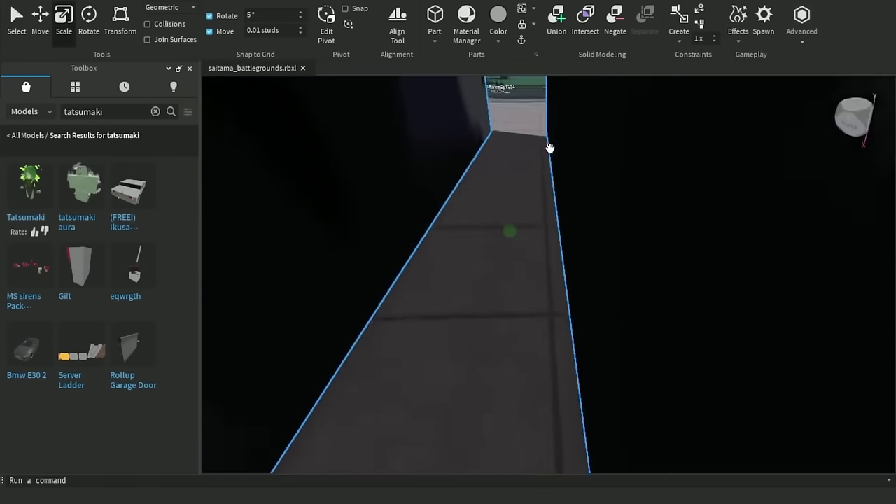
{"action": "scroll", "coordinate": [549, 149], "scroll_direction": "down", "scroll_amount": 10}
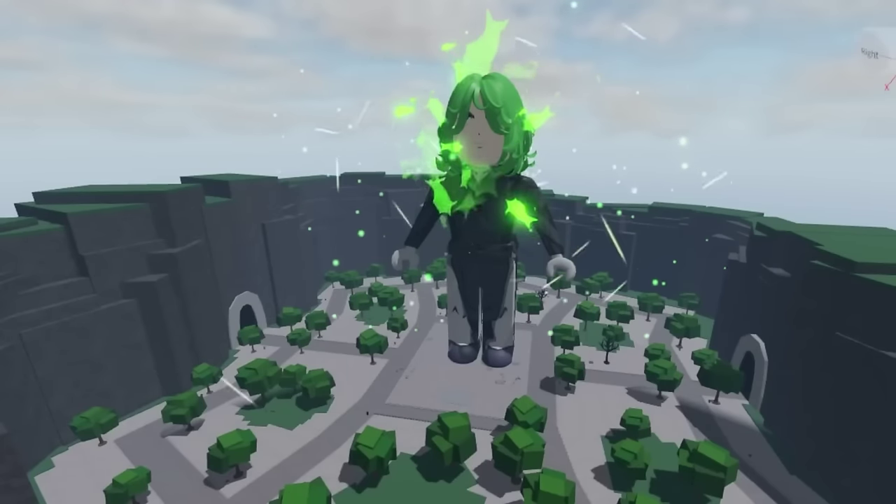
Save a screen capture of the giant character, and move the tattsumakii and tatsumakii 2 images into the tatsumaki folder.
{"action": "key", "text": "Print"}
{"action": "left_click_drag", "start_coordinate": [663, 1], "coordinate": [310, 436]}
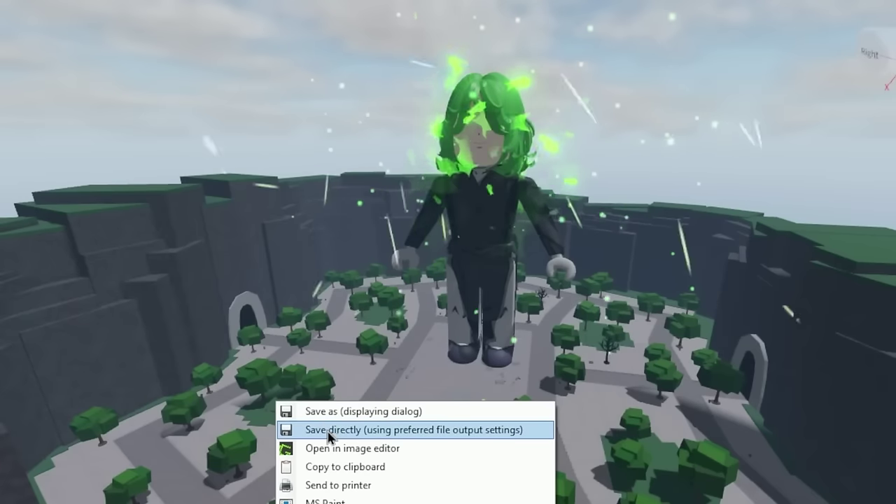
{"action": "left_click", "coordinate": [328, 411]}
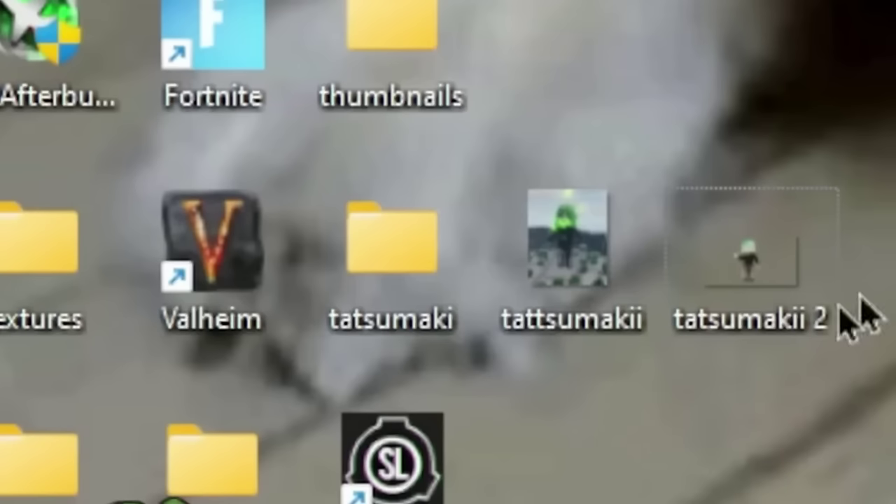
{"action": "left_click_drag", "start_coordinate": [565, 304], "coordinate": [429, 281]}
{"action": "left_click_drag", "start_coordinate": [744, 279], "coordinate": [378, 271]}
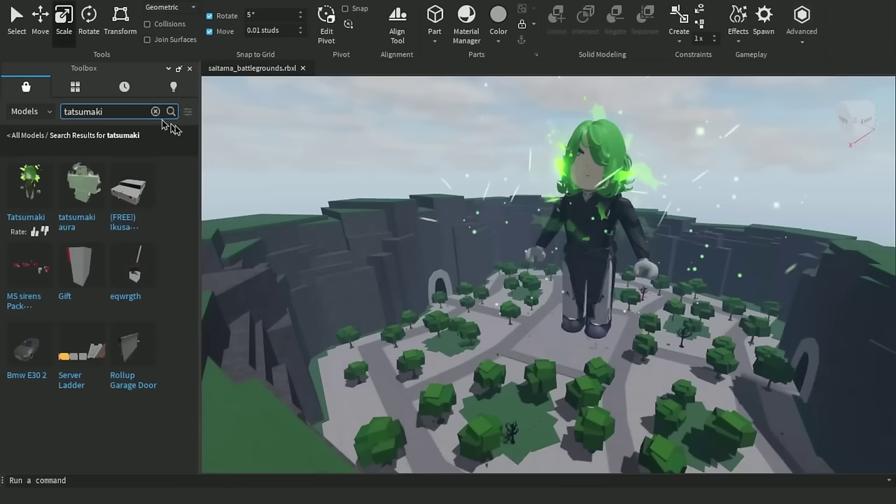
Search the toolbox models for "bedroom" and place the model named bedroom on the road beside the plaza.
{"action": "double_click", "coordinate": [112, 111]}
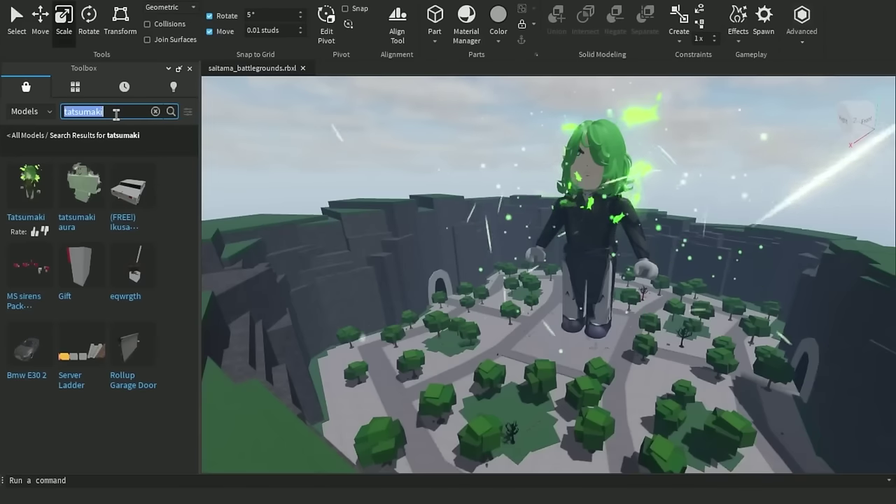
{"action": "type", "text": "bedroom"}
{"action": "key", "text": "Return"}
{"action": "key", "text": "w"}
{"action": "right_click_drag", "start_coordinate": [600, 200], "coordinate": [600, 200]}
{"action": "scroll", "coordinate": [600, 199], "scroll_direction": "up", "scroll_amount": 10}
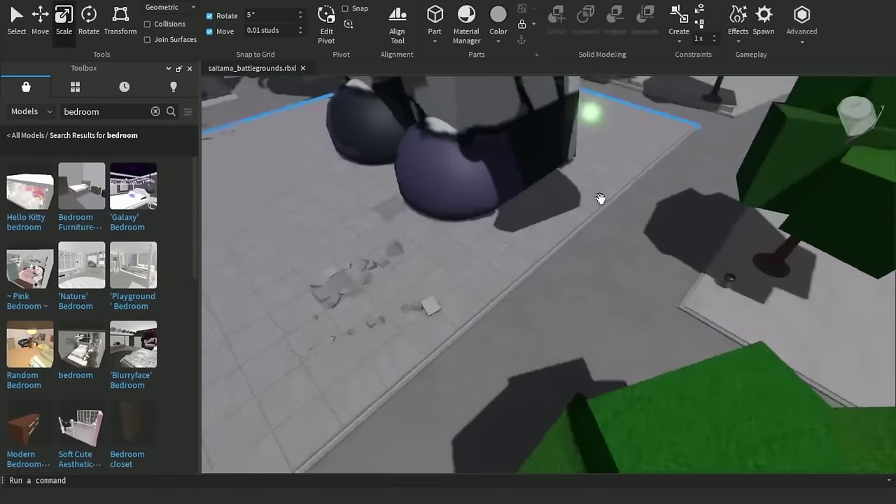
{"action": "right_click_drag", "start_coordinate": [600, 199], "coordinate": [607, 200]}
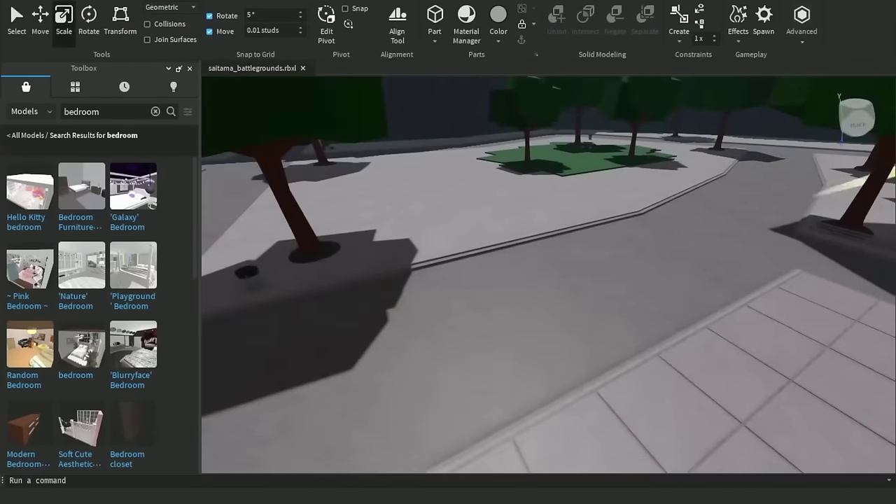
{"action": "left_click", "coordinate": [364, 1]}
{"action": "left_click_drag", "start_coordinate": [81, 344], "coordinate": [559, 272]}
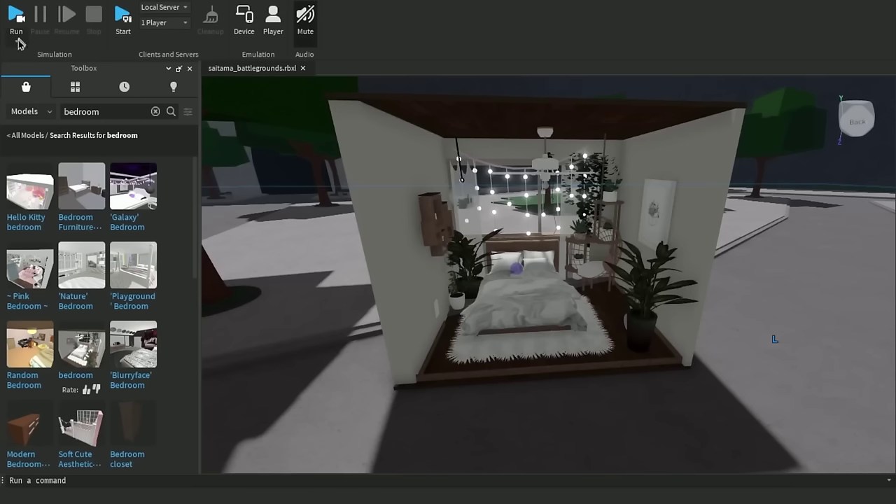
Start a play test and walk the character from the bedroom's open front onto the road beside the plaza.
{"action": "key", "text": "F5"}
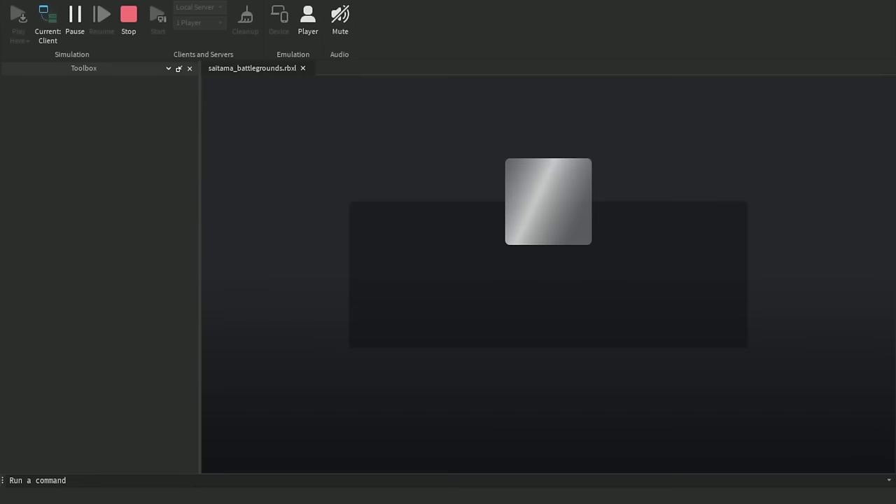
{"action": "key", "text": "w"}
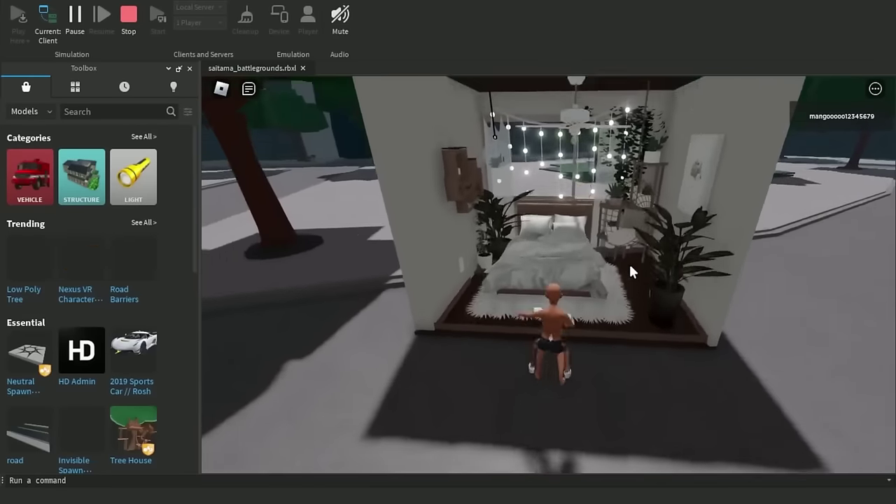
{"action": "right_click_drag", "start_coordinate": [630, 265], "coordinate": [630, 265]}
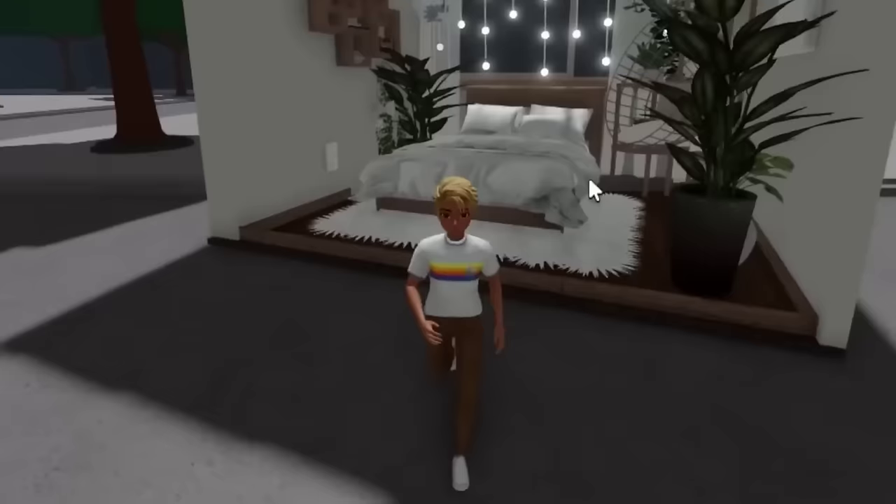
{"action": "key", "text": "a"}
{"action": "key", "text": "d"}
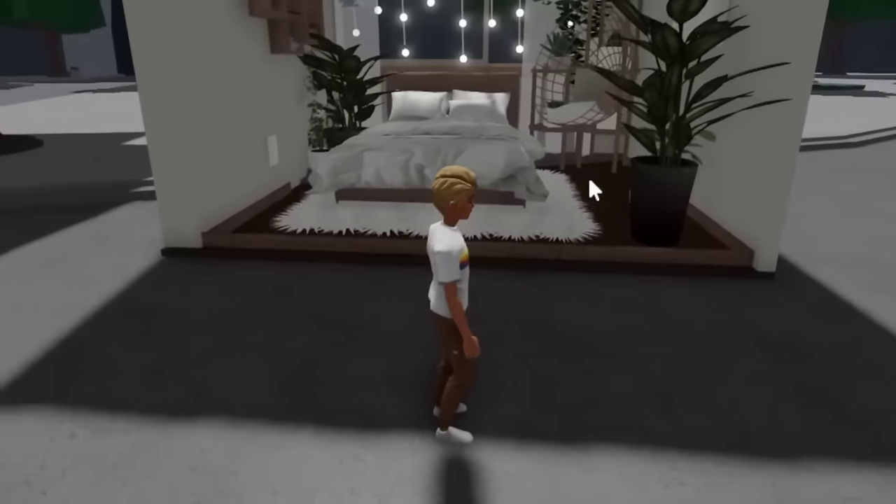
{"action": "key", "text": "s"}
{"action": "key", "text": "a"}
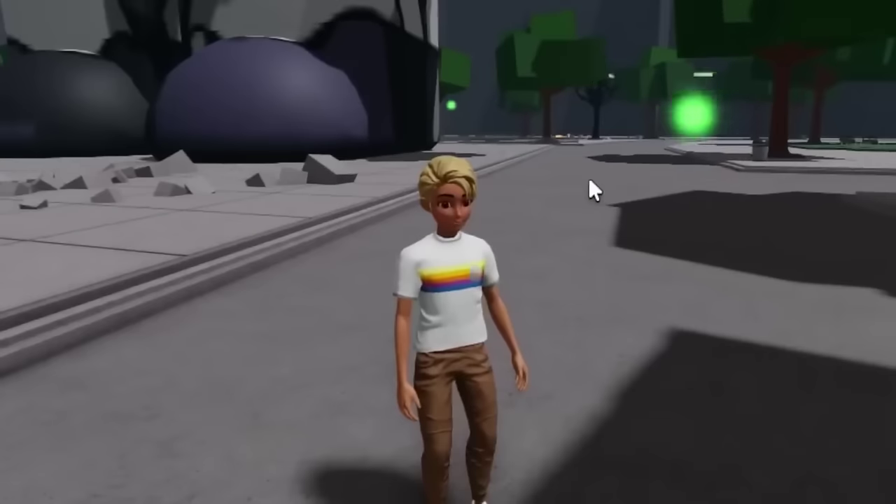
{"action": "key", "text": "s"}
{"action": "key", "text": "s"}
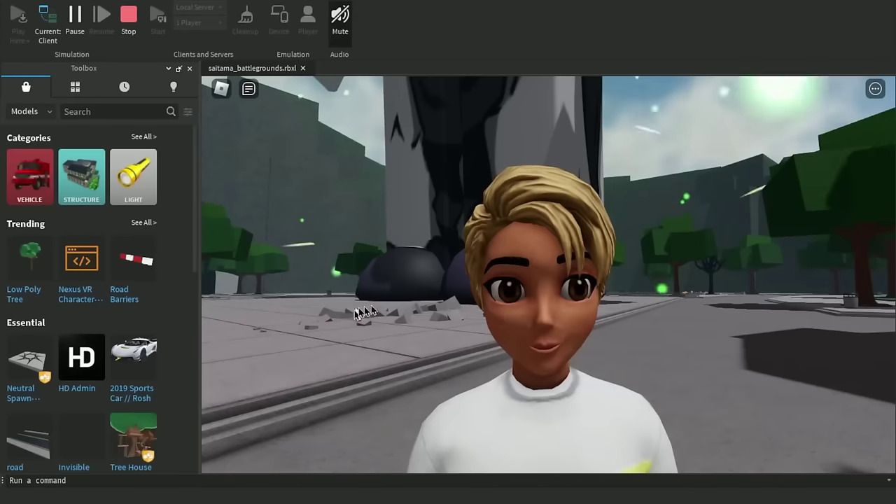
Walk the character back into the bedroom, jump onto the bed and end the play test.
{"action": "right_click_drag", "start_coordinate": [552, 306], "coordinate": [553, 305]}
{"action": "scroll", "coordinate": [553, 306], "scroll_direction": "down", "scroll_amount": 5}
{"action": "key", "text": "w"}
{"action": "key", "text": "w"}
{"action": "key", "text": "space"}
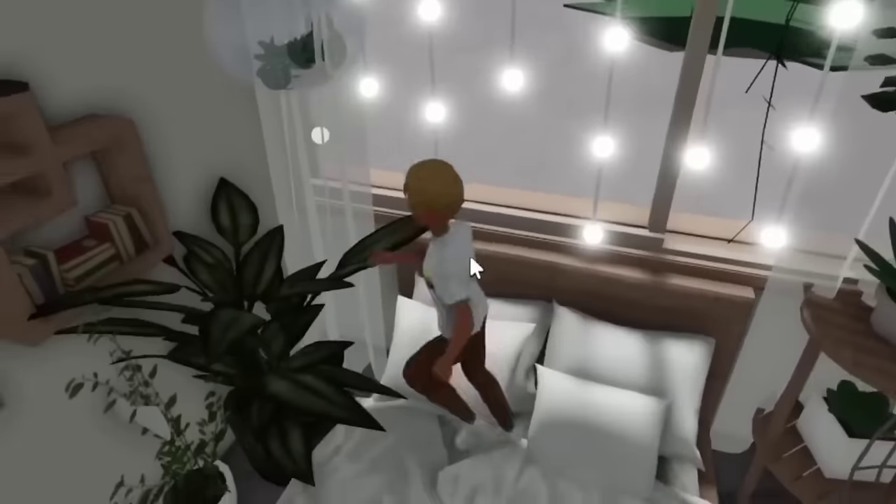
{"action": "key", "text": "a"}
{"action": "right_click_drag", "start_coordinate": [470, 255], "coordinate": [470, 255]}
{"action": "key", "text": "w"}
{"action": "key", "text": "s"}
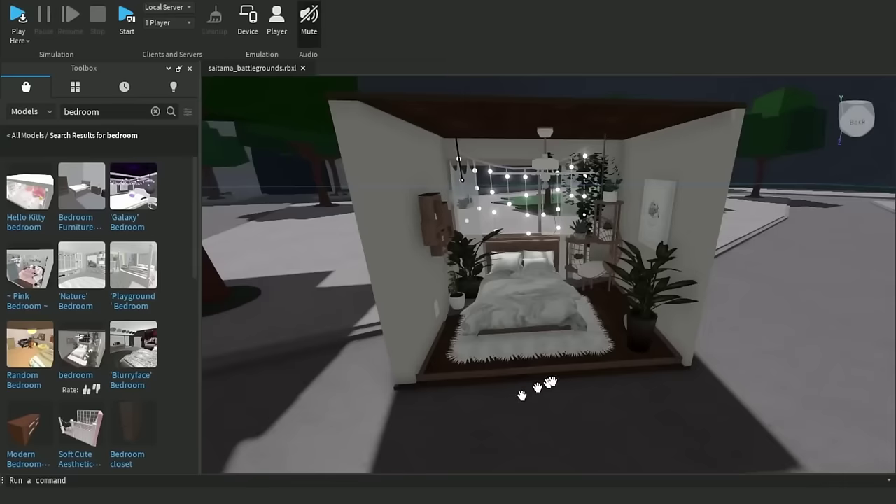
Search the toolbox models for "emotes" and insert the ROBLOX Emotes GUI model.
{"action": "key", "text": "s"}
{"action": "right_click_drag", "start_coordinate": [567, 375], "coordinate": [567, 375]}
{"action": "key", "text": "w"}
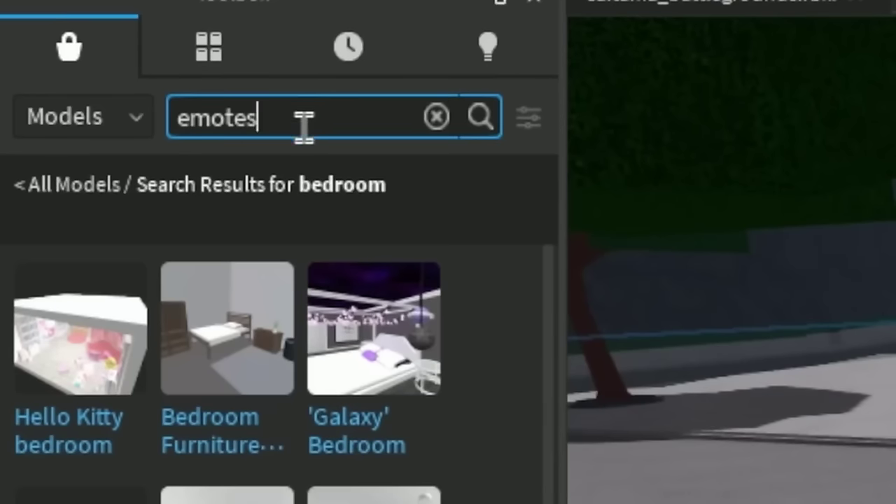
{"action": "key", "text": "Return"}
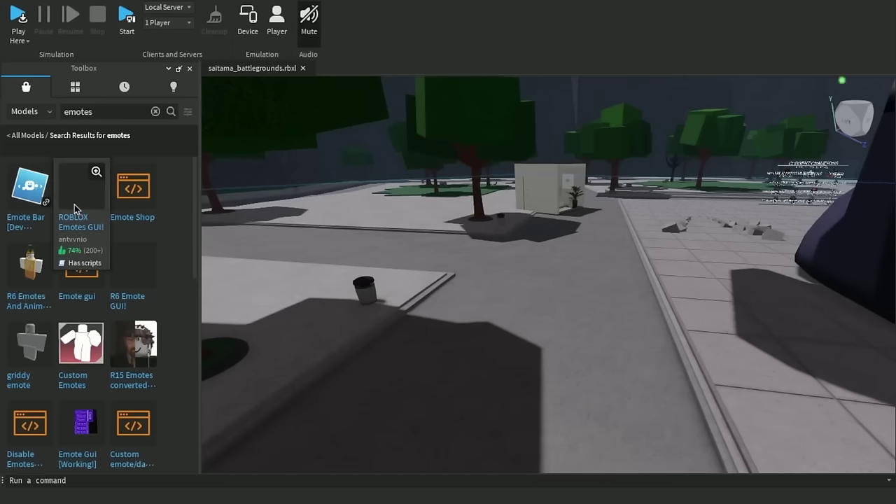
{"action": "left_click", "coordinate": [75, 209]}
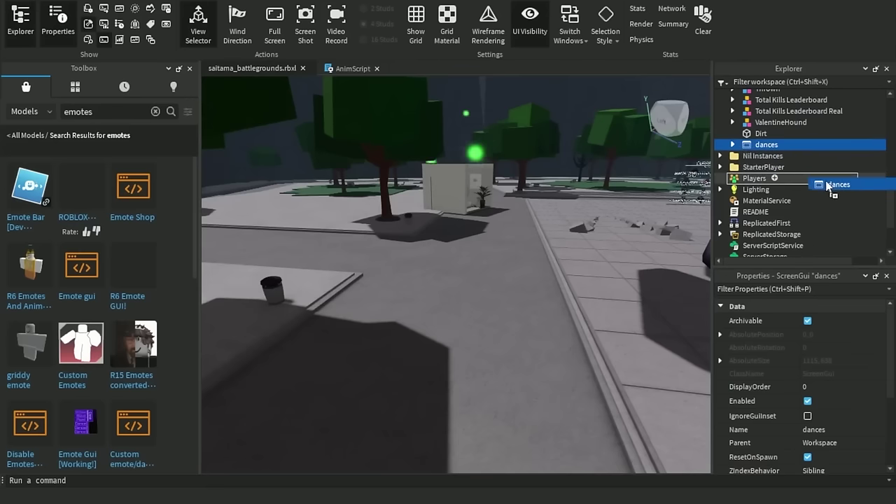
Move the dances ScreenGui from Workspace into StarterGui and look through its list of emotes.
{"action": "left_click_drag", "start_coordinate": [828, 184], "coordinate": [828, 209]}
{"action": "scroll", "coordinate": [235, 249], "scroll_direction": "down", "scroll_amount": 3}
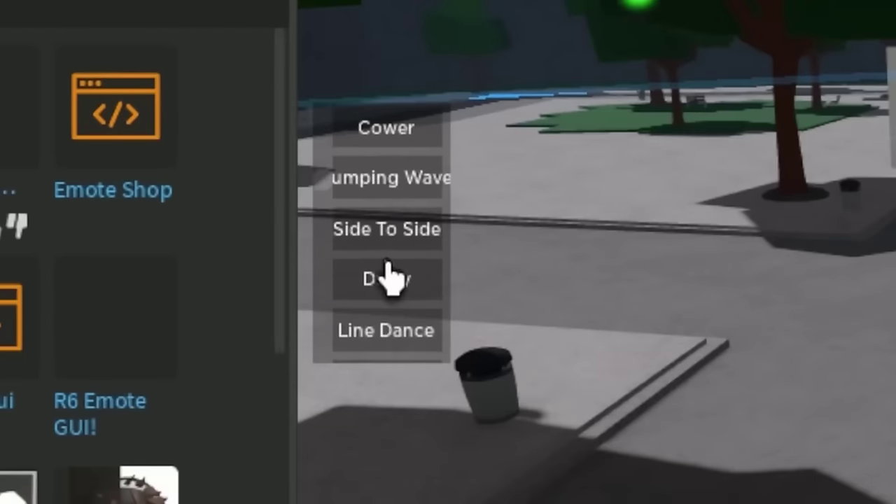
{"action": "scroll", "coordinate": [237, 251], "scroll_direction": "up", "scroll_amount": 3}
{"action": "scroll", "coordinate": [245, 254], "scroll_direction": "down", "scroll_amount": 3}
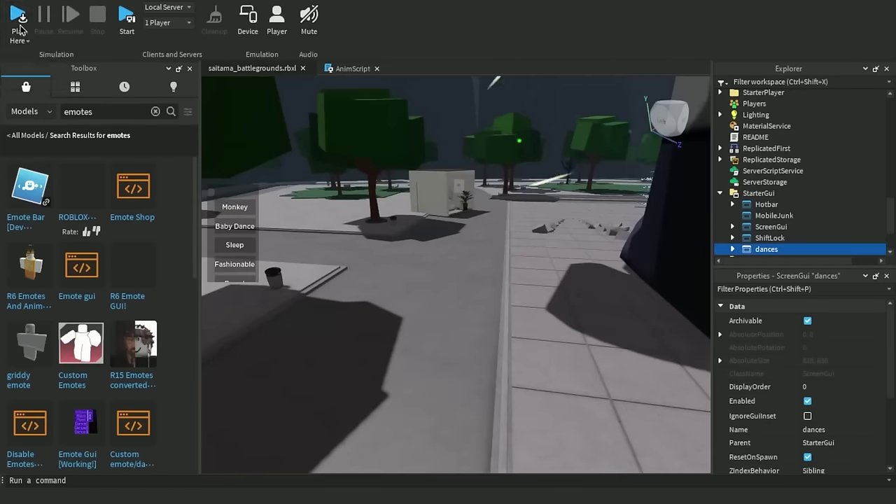
Start a play test and try emotes such as Sleep from the dances list on the character.
{"action": "left_click", "coordinate": [15, 20]}
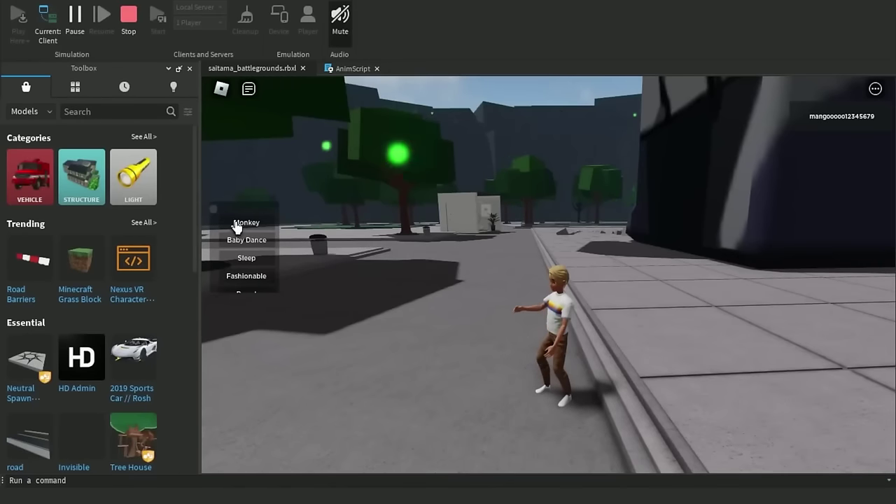
{"action": "right_click_drag", "start_coordinate": [451, 273], "coordinate": [518, 274]}
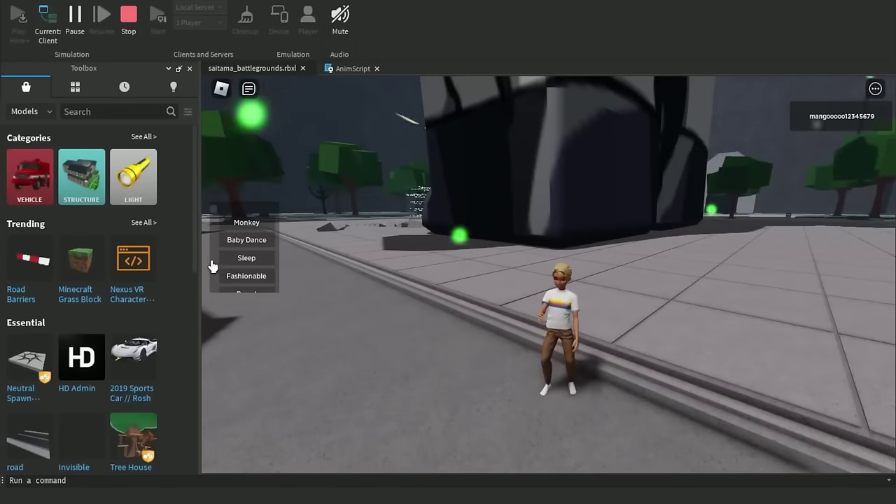
{"action": "left_click", "coordinate": [234, 259]}
{"action": "right_click_drag", "start_coordinate": [616, 321], "coordinate": [687, 329]}
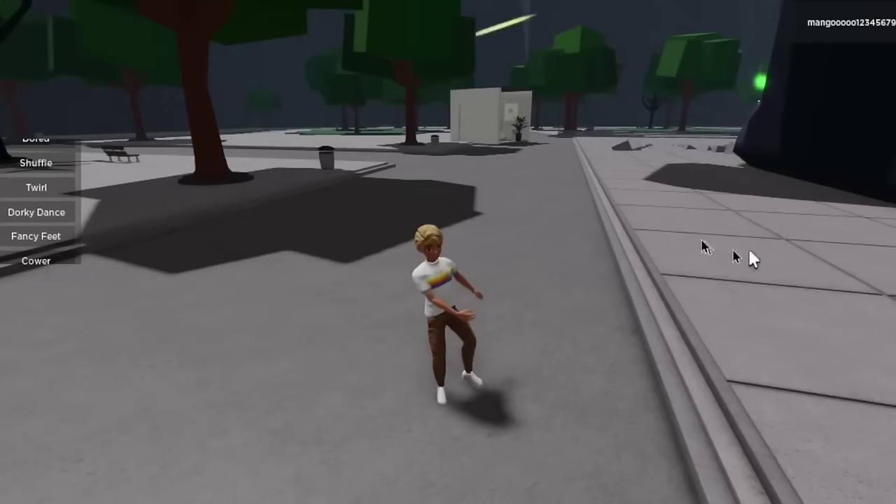
Turn the camera to face the dancing character, look further through the dances list and play the Hero Landing emote.
{"action": "right_click_drag", "start_coordinate": [750, 250], "coordinate": [699, 241]}
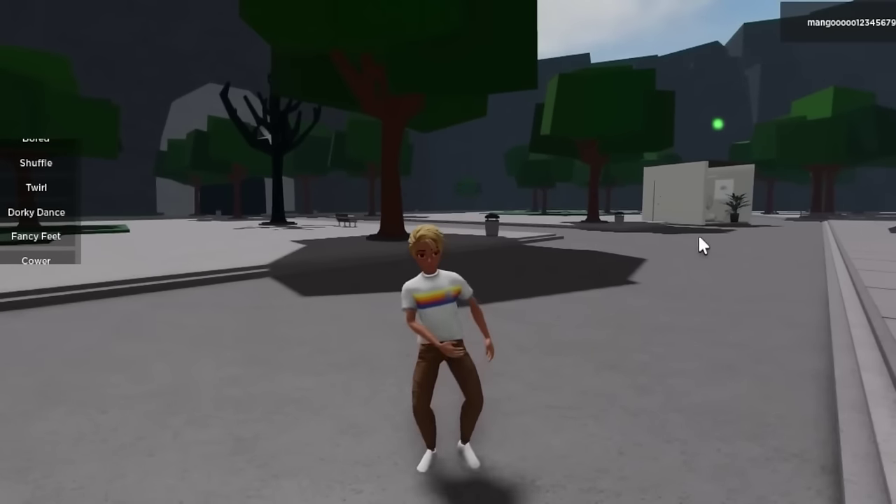
{"action": "scroll", "coordinate": [18, 200], "scroll_direction": "down", "scroll_amount": 4}
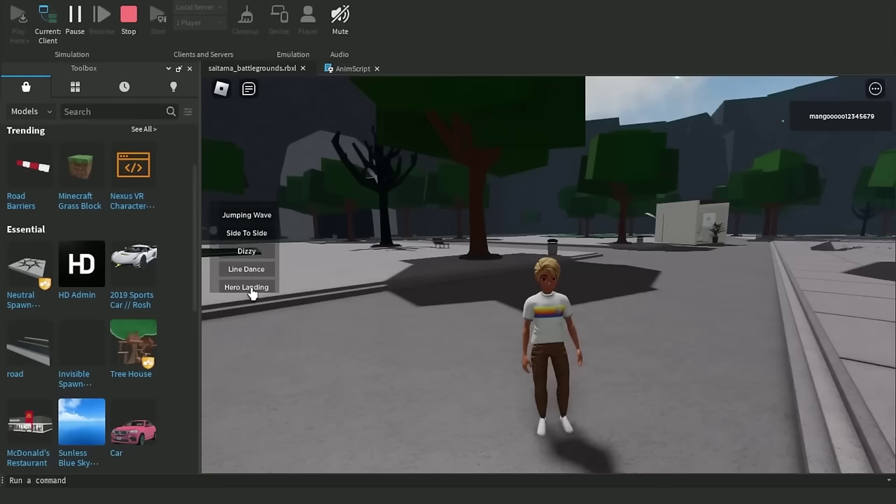
{"action": "left_click", "coordinate": [246, 287]}
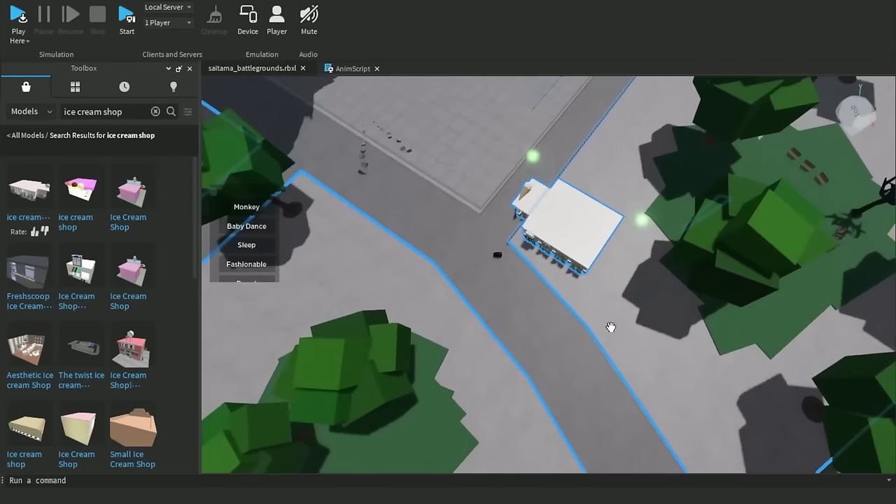
Insert the HD Admin model from the toolbox's admin search results into the map and accept its script notice.
{"action": "right_click_drag", "start_coordinate": [609, 326], "coordinate": [612, 327]}
{"action": "key", "text": "w"}
{"action": "key", "text": "w"}
{"action": "key", "text": "s"}
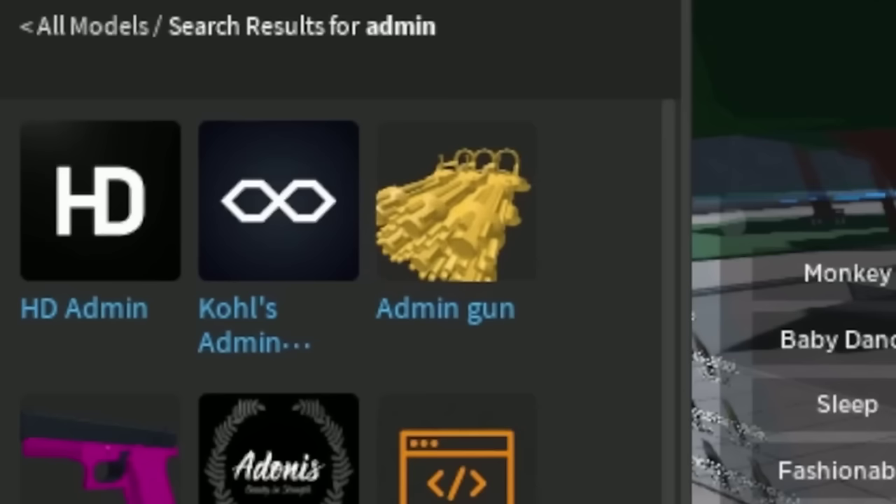
{"action": "mouse_move", "coordinate": [67, 231]}
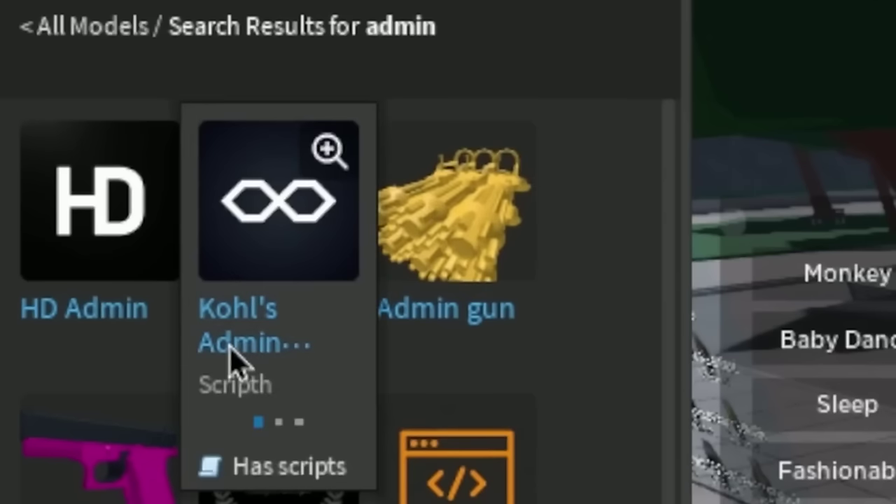
{"action": "left_click_drag", "start_coordinate": [84, 238], "coordinate": [492, 234]}
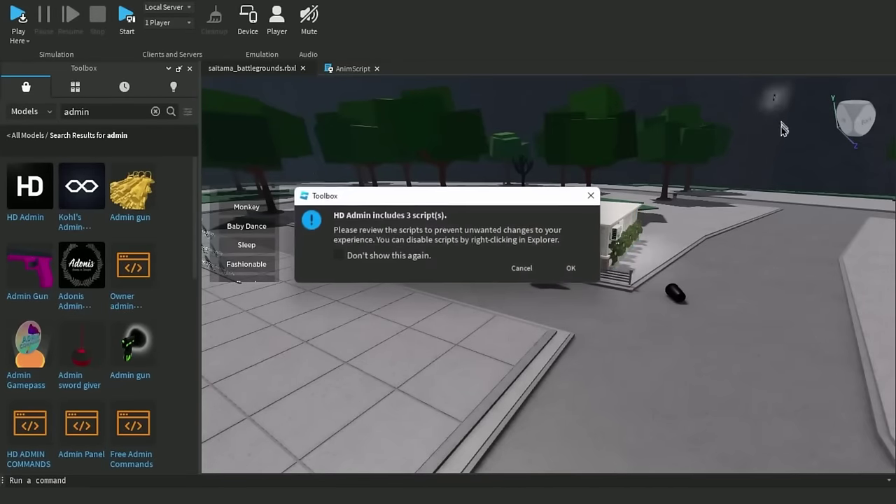
{"action": "left_click", "coordinate": [570, 268]}
{"action": "right_click_drag", "start_coordinate": [740, 265], "coordinate": [700, 262]}
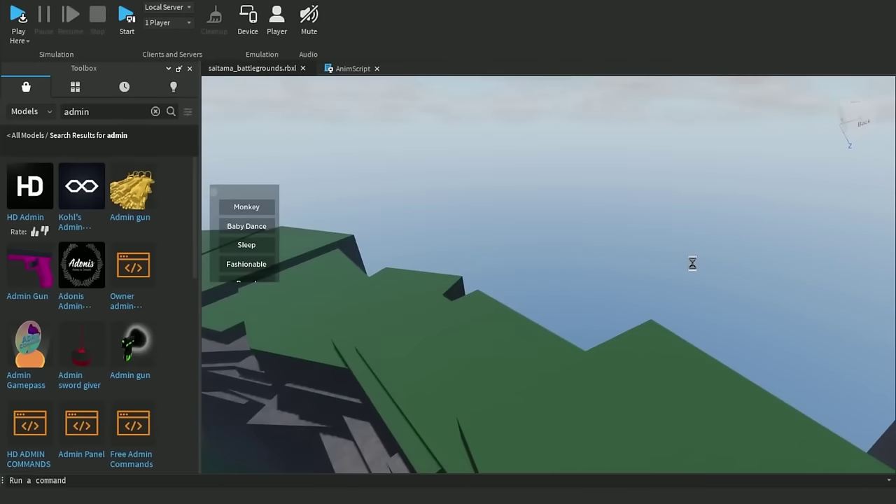
{"action": "scroll", "coordinate": [694, 264], "scroll_direction": "up", "scroll_amount": 5}
{"action": "right_click_drag", "start_coordinate": [695, 263], "coordinate": [695, 266]}
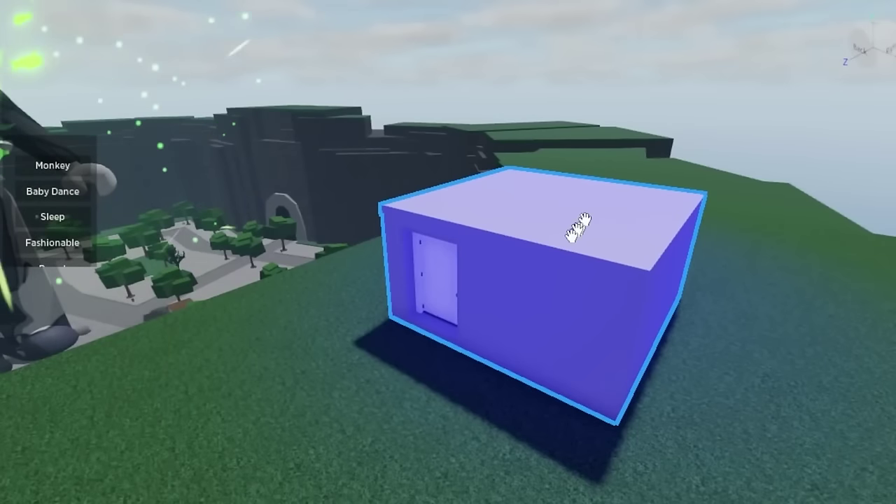
{"action": "right_click_drag", "start_coordinate": [536, 272], "coordinate": [536, 273]}
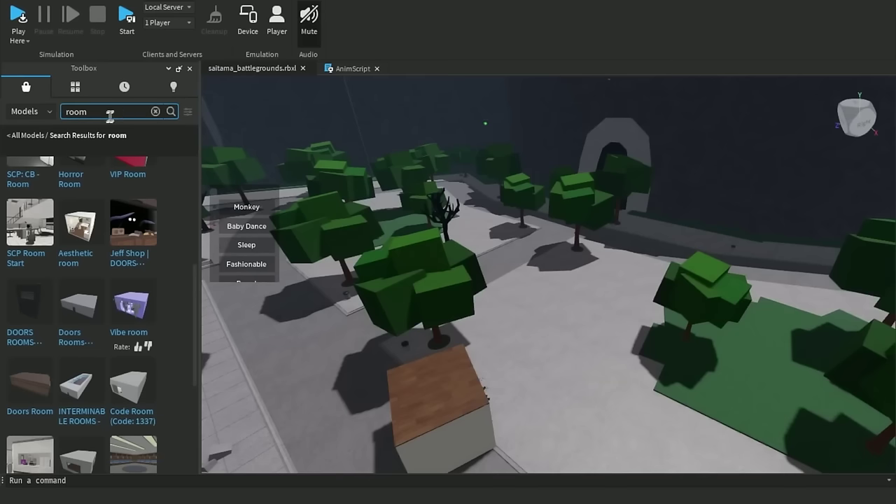
Search the toolbox models for "mcdonalds", place the McDonald's building on the open pavement between the trees and accept its script notice.
{"action": "left_click", "coordinate": [121, 108]}
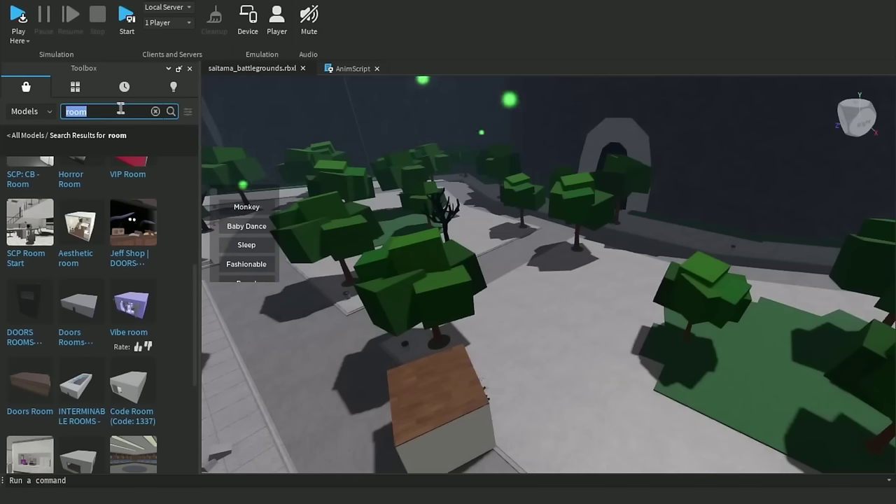
{"action": "type", "text": "mcdonalds"}
{"action": "key", "text": "Return"}
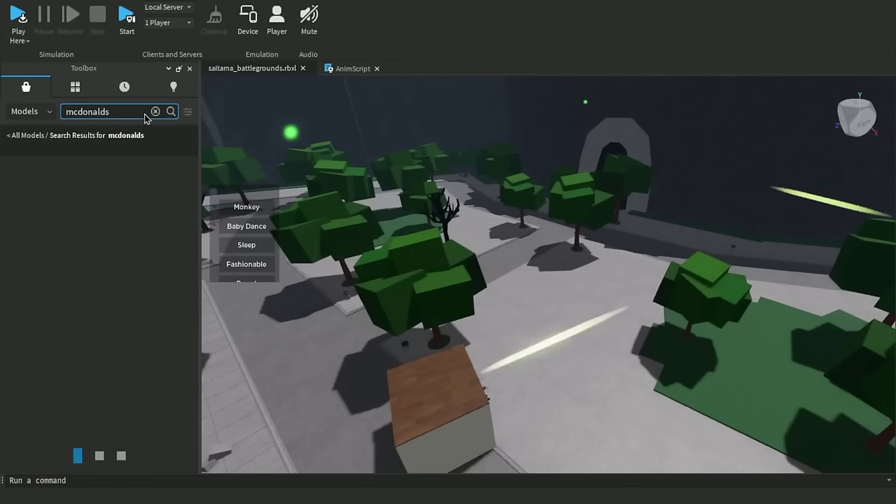
{"action": "left_click_drag", "start_coordinate": [29, 186], "coordinate": [593, 309]}
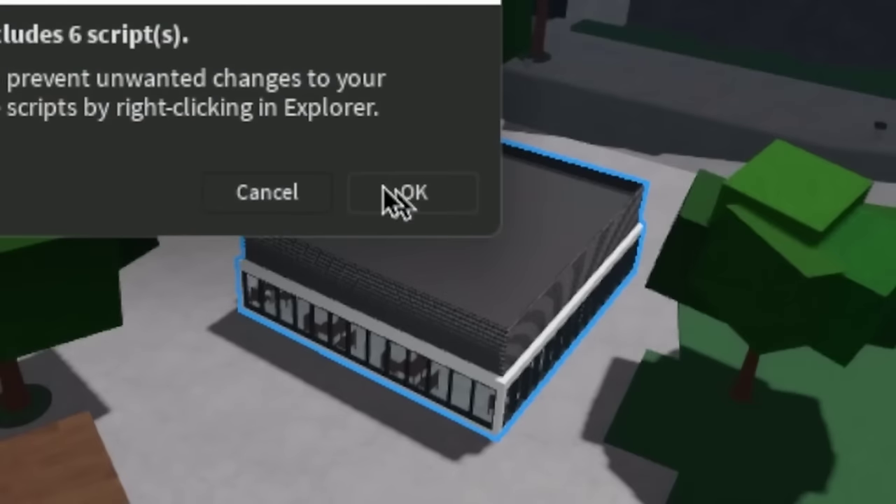
{"action": "left_click", "coordinate": [578, 283]}
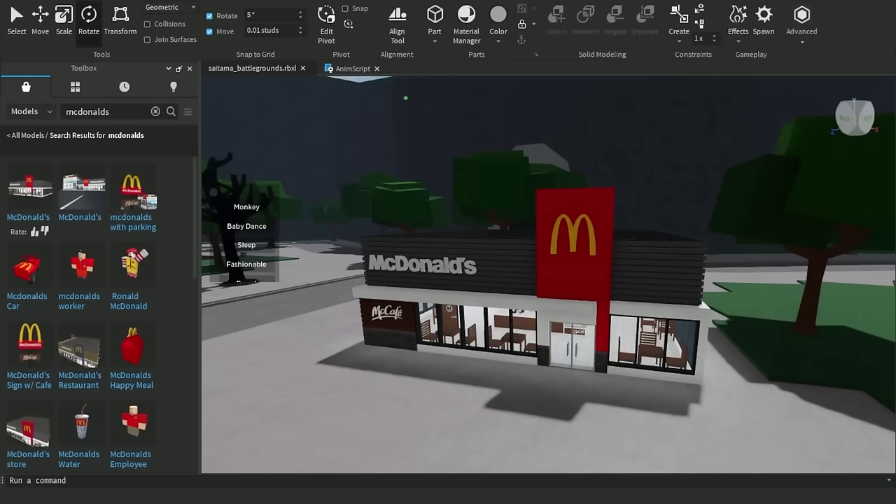
Publish the place to Roblox as a new game named "club battlegrounds", keeping the other default settings.
{"action": "left_click", "coordinate": [21, 1]}
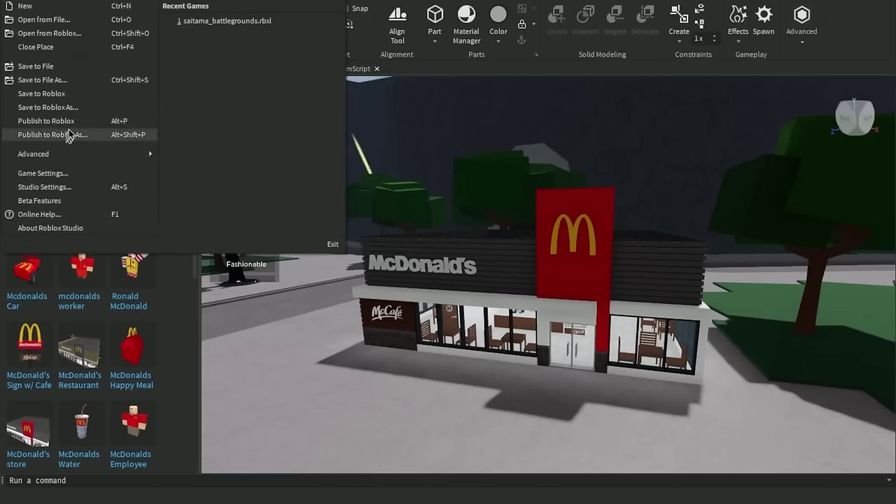
{"action": "left_click", "coordinate": [71, 125]}
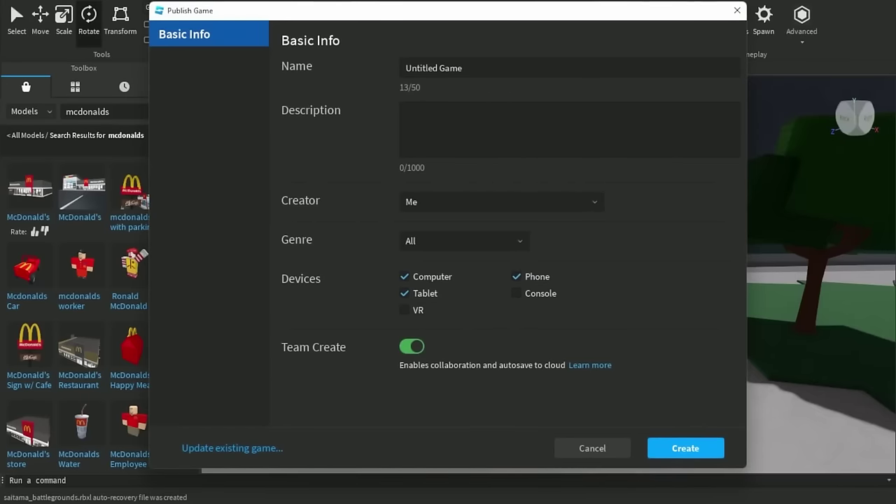
{"action": "left_click", "coordinate": [451, 67]}
{"action": "type", "text": "club "}
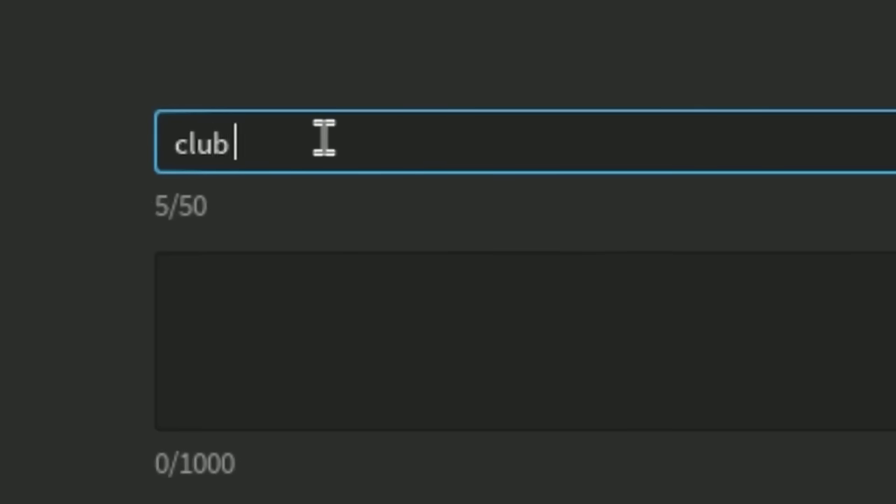
{"action": "type", "text": "battlegrounds"}
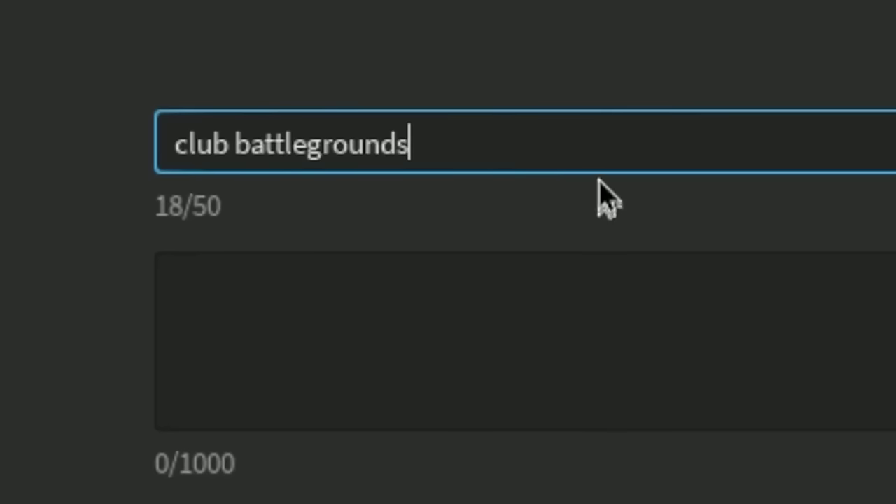
{"action": "triple_click", "coordinate": [590, 154]}
{"action": "left_click", "coordinate": [599, 153]}
{"action": "left_click", "coordinate": [669, 450]}
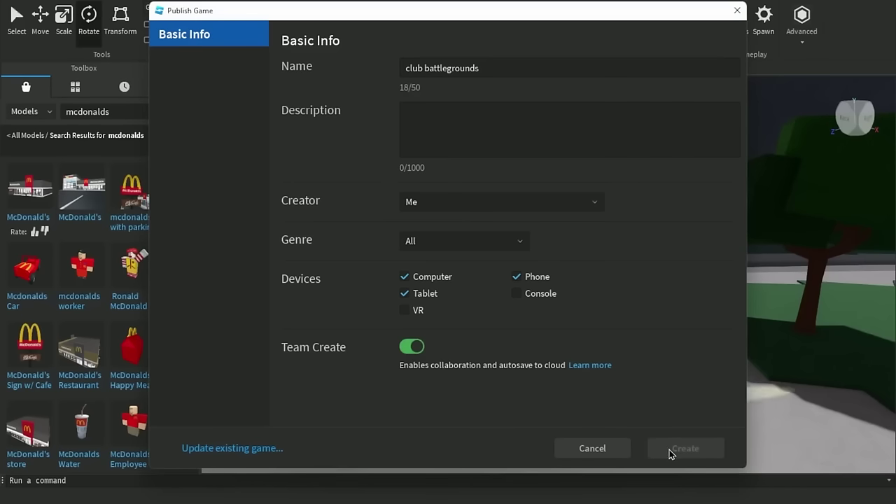